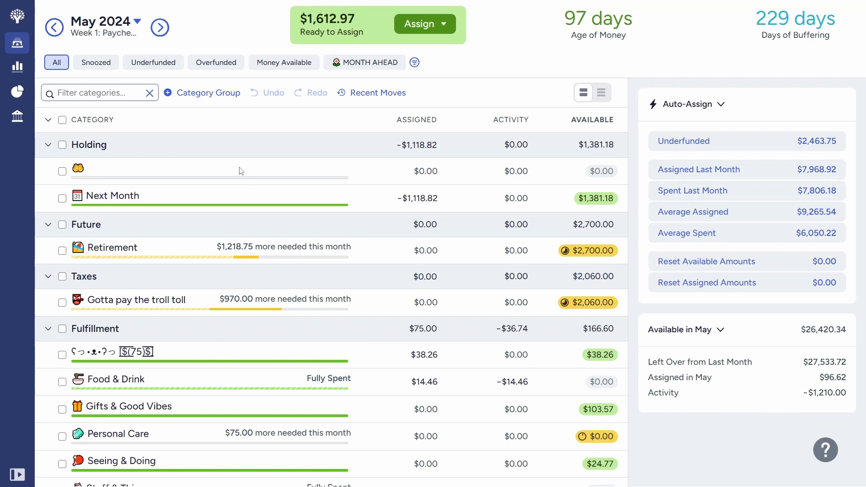
Step: Read the Week 1 income items in the May 2024 budget note and close the note
{"action": "left_click", "coordinate": [116, 39]}
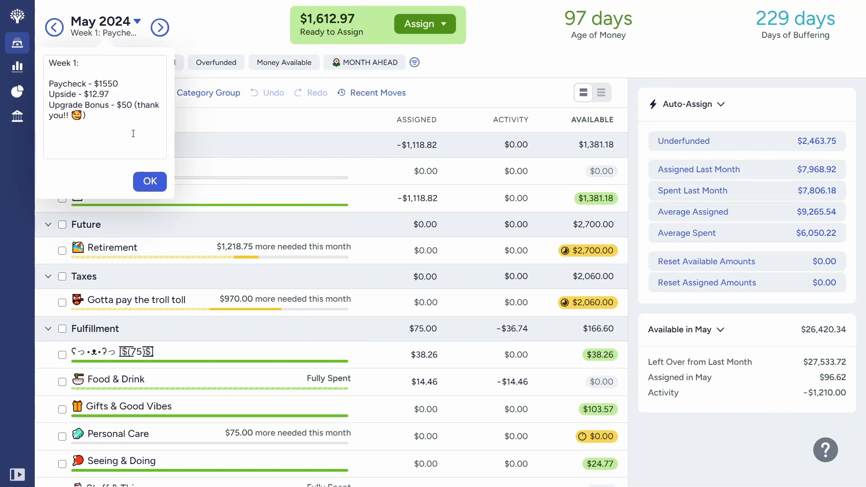
{"action": "left_click", "coordinate": [126, 78]}
{"action": "left_click", "coordinate": [112, 95]}
{"action": "left_click", "coordinate": [101, 114]}
{"action": "left_click", "coordinate": [153, 184]}
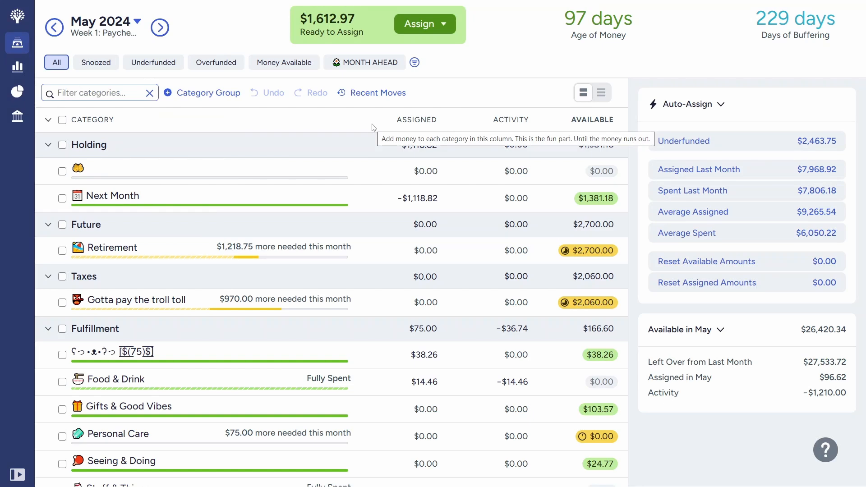
Step: Add $300 to the amount assigned to the Next Month category in the Holding group
{"action": "left_click", "coordinate": [318, 195]}
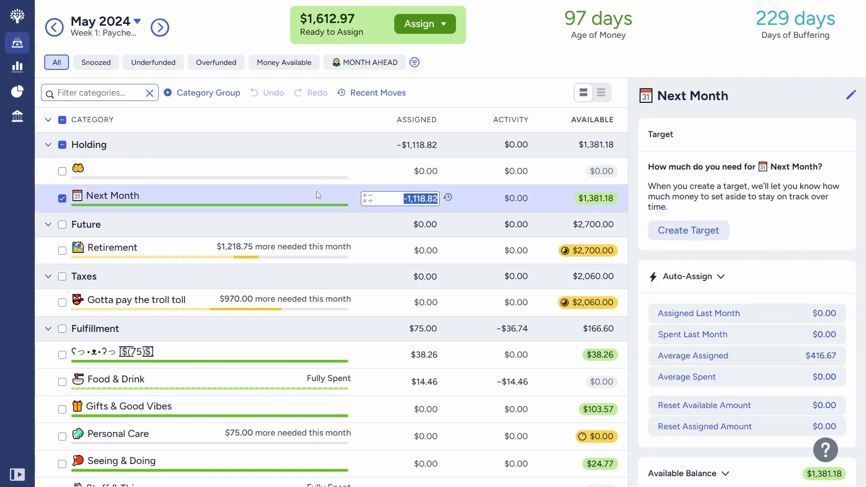
{"action": "key", "text": "Right"}
{"action": "type", "text": "+300"}
{"action": "key", "text": "Return"}
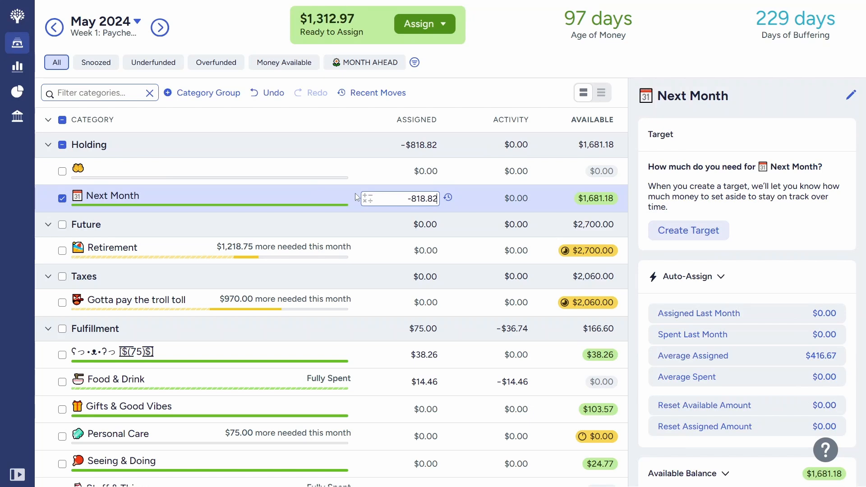
Step: Assign $350 to the "Gotta pay the troll toll" category in the Taxes group
{"action": "scroll", "coordinate": [302, 280], "scroll_direction": "down", "scroll_amount": 2}
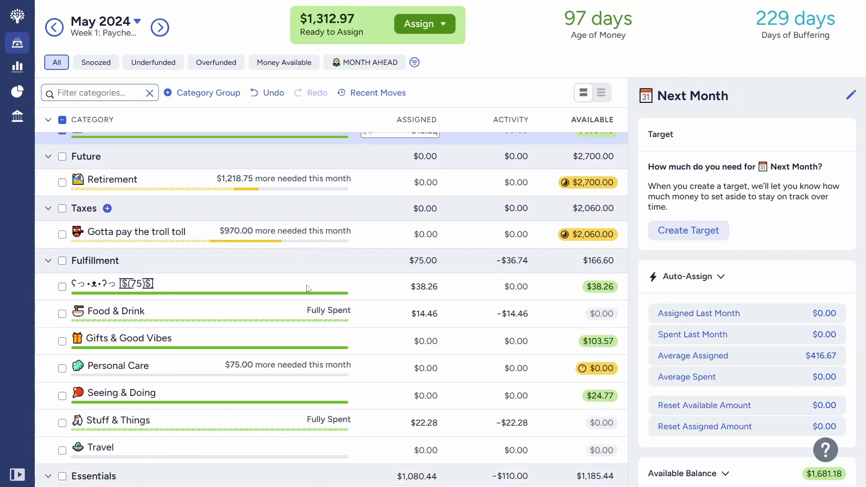
{"action": "left_click", "coordinate": [202, 209]}
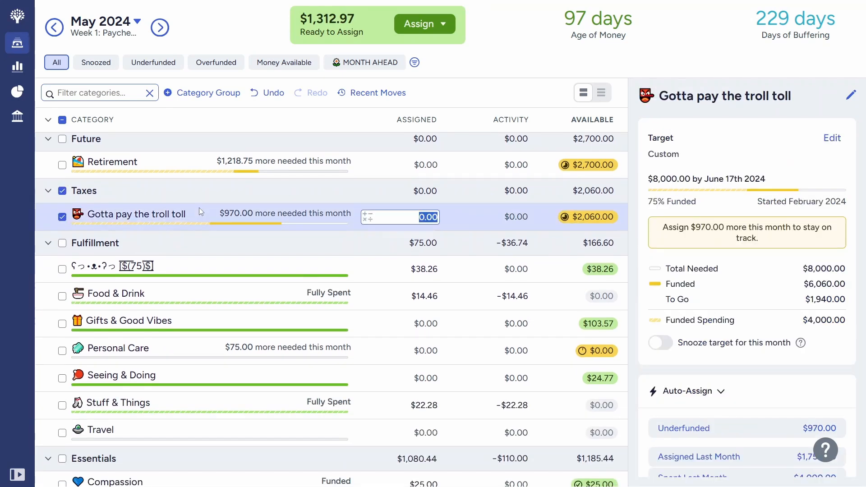
{"action": "type", "text": "350"}
{"action": "key", "text": "Return"}
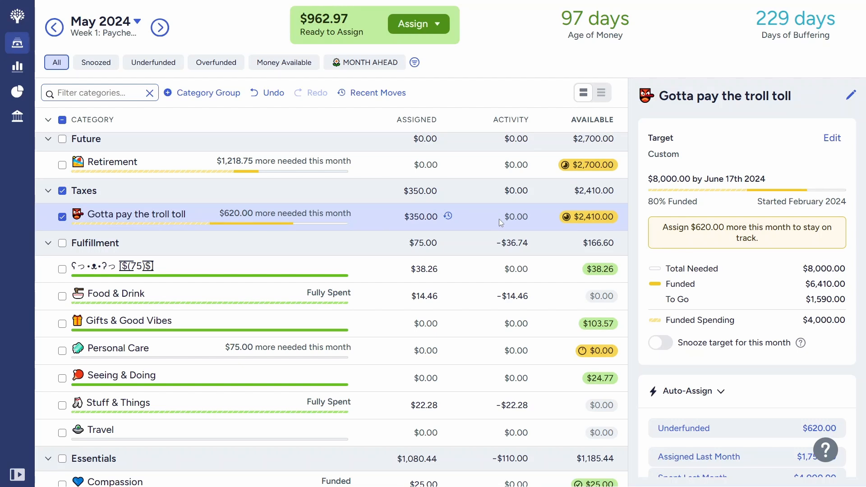
{"action": "left_click", "coordinate": [393, 215]}
Step: Review the Fulfillment group's categories, inspecting the details of the bear-face $75 category and Travel
{"action": "mouse_move", "coordinate": [602, 222]}
{"action": "scroll", "coordinate": [408, 311], "scroll_direction": "down", "scroll_amount": 1}
{"action": "scroll", "coordinate": [408, 311], "scroll_direction": "down", "scroll_amount": 2}
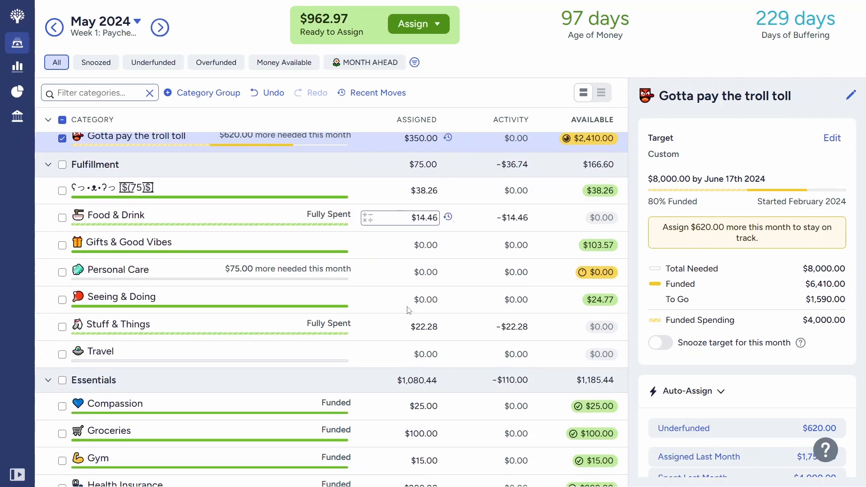
{"action": "left_click", "coordinate": [340, 187]}
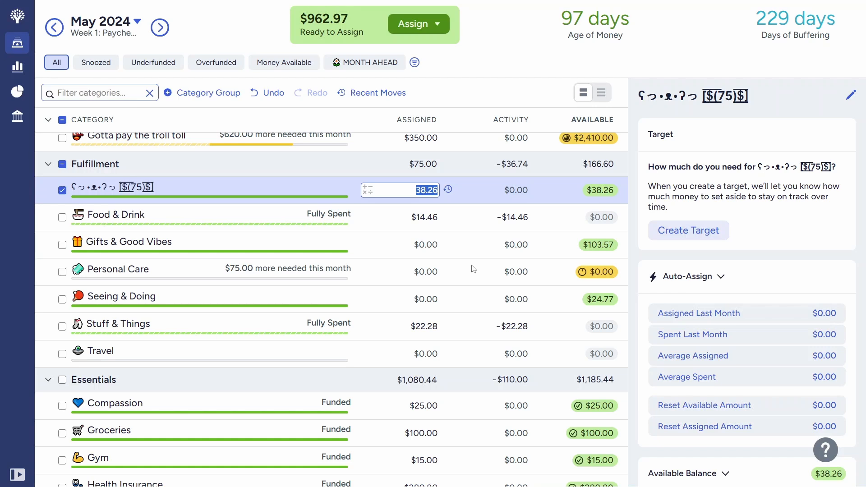
{"action": "scroll", "coordinate": [386, 307], "scroll_direction": "up", "scroll_amount": 3}
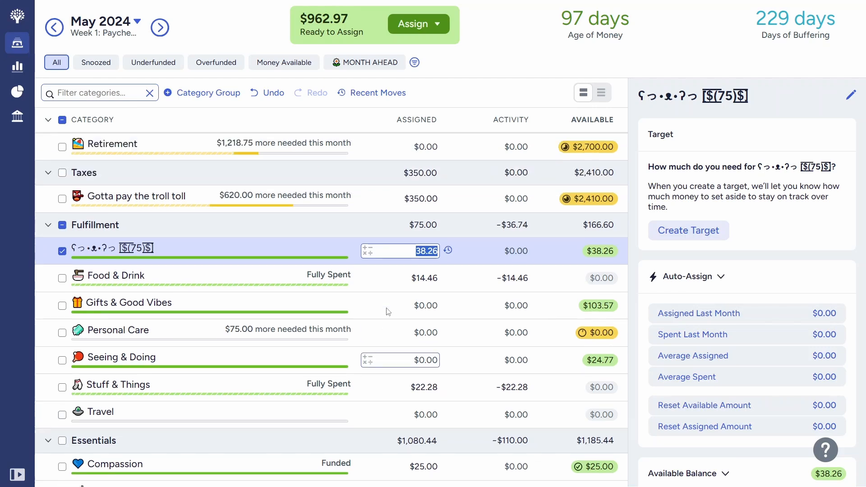
{"action": "scroll", "coordinate": [387, 311], "scroll_direction": "down", "scroll_amount": 2}
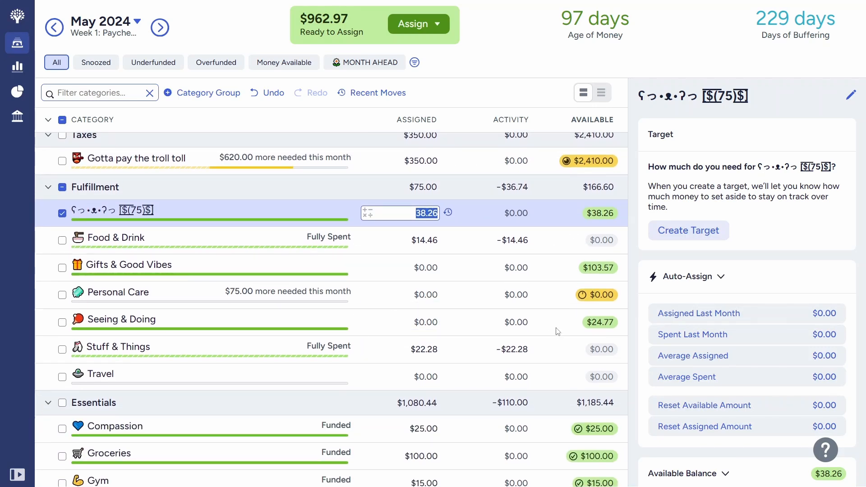
{"action": "scroll", "coordinate": [343, 297], "scroll_direction": "up", "scroll_amount": 3}
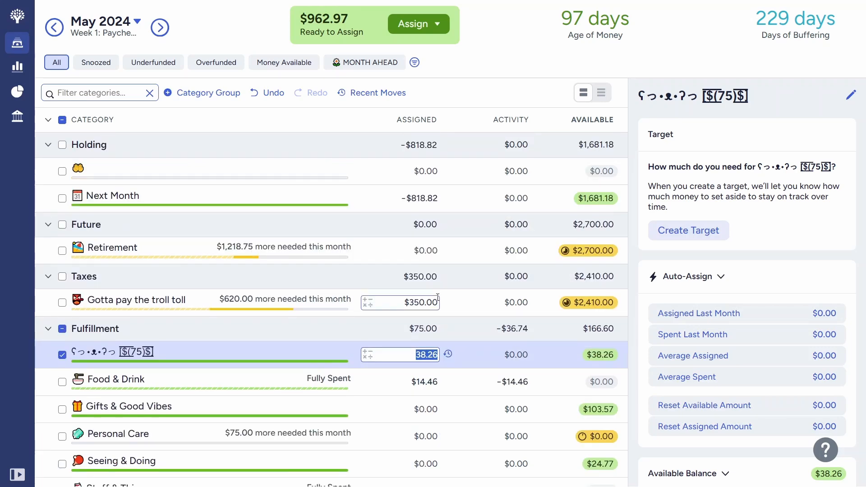
{"action": "scroll", "coordinate": [351, 194], "scroll_direction": "down", "scroll_amount": 3}
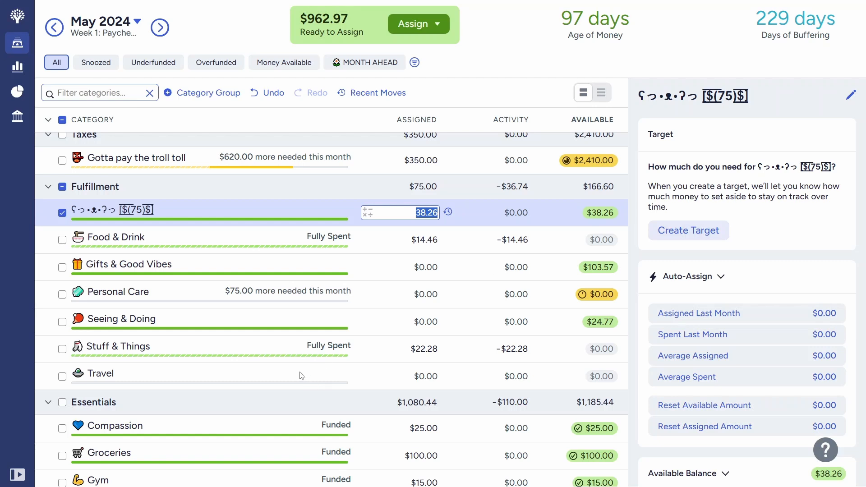
{"action": "left_click", "coordinate": [418, 376]}
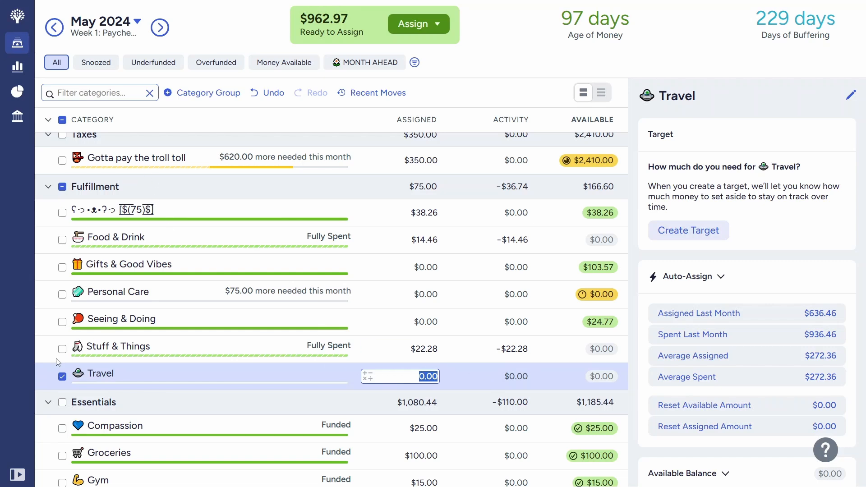
{"action": "left_click", "coordinate": [62, 378]}
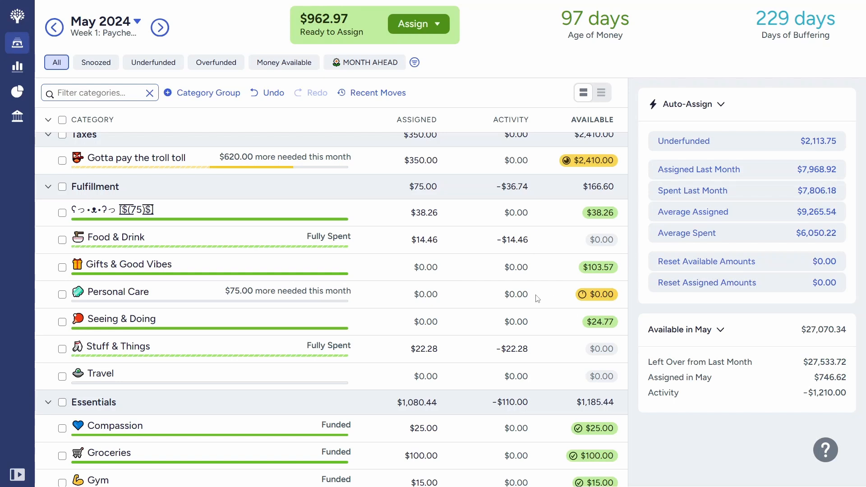
{"action": "left_click", "coordinate": [338, 216]}
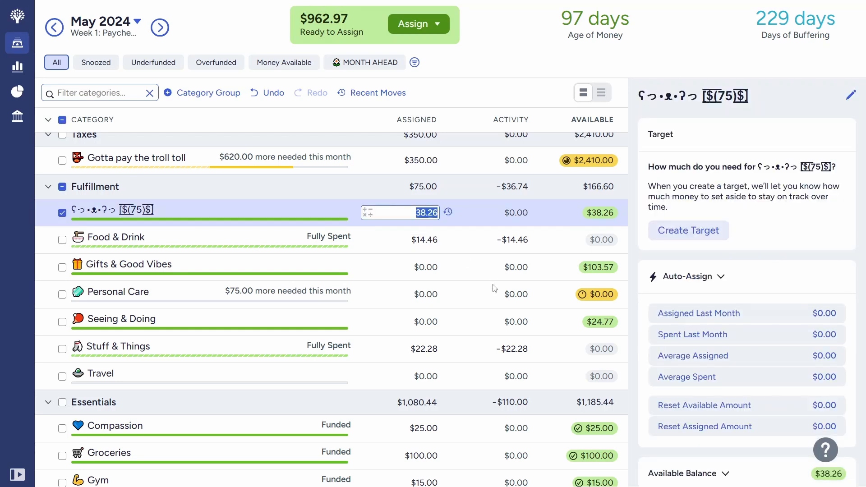
{"action": "scroll", "coordinate": [495, 288], "scroll_direction": "up", "scroll_amount": 1}
{"action": "scroll", "coordinate": [495, 288], "scroll_direction": "up", "scroll_amount": 1}
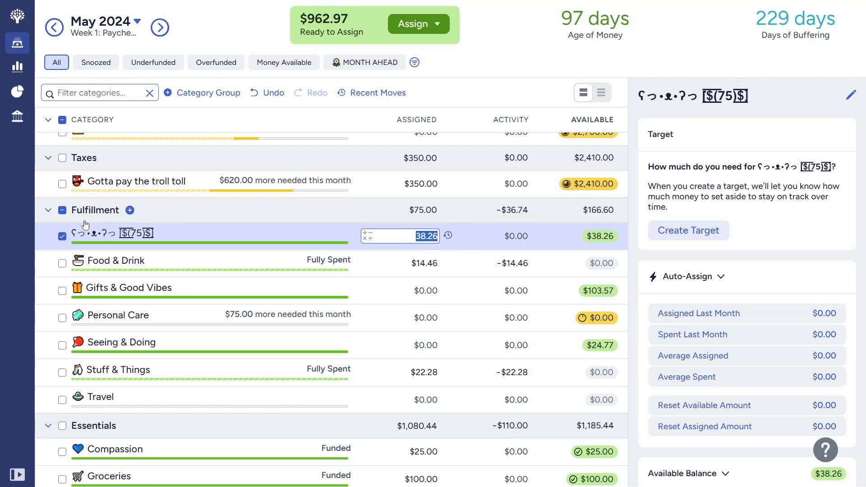
{"action": "left_click", "coordinate": [62, 236]}
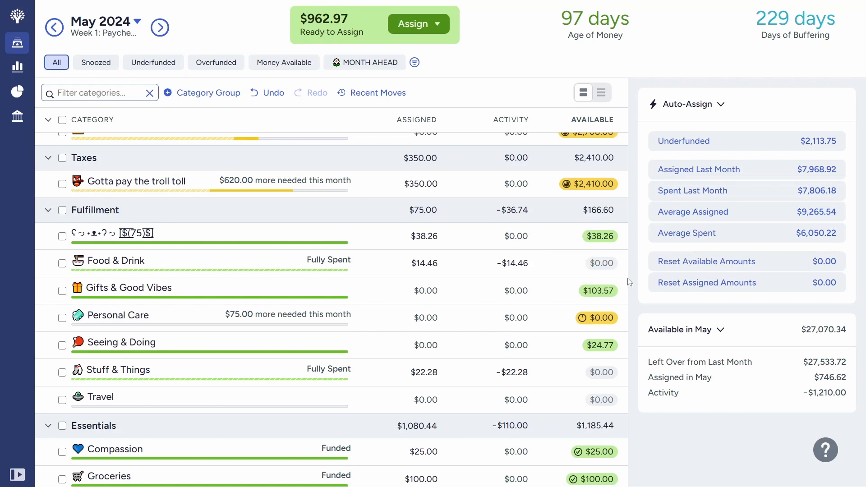
{"action": "scroll", "coordinate": [470, 277], "scroll_direction": "up", "scroll_amount": 3}
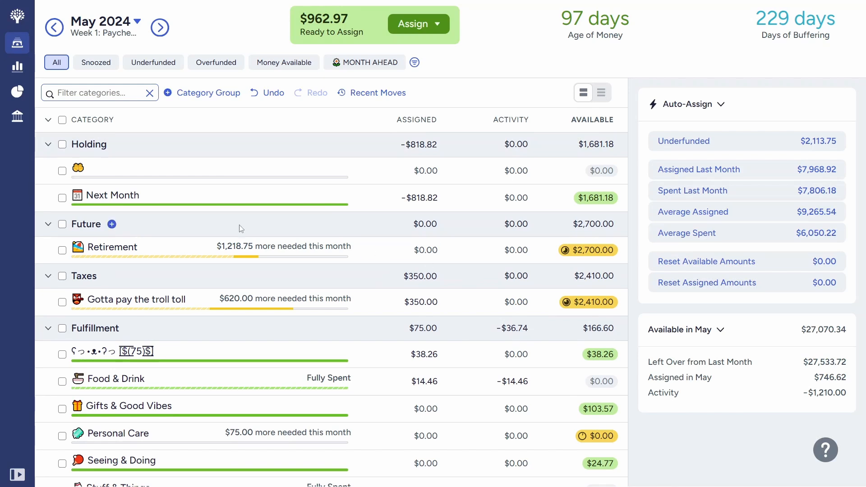
Step: Compare the target details of the Retirement and "Gotta pay the troll toll" categories
{"action": "left_click", "coordinate": [177, 245]}
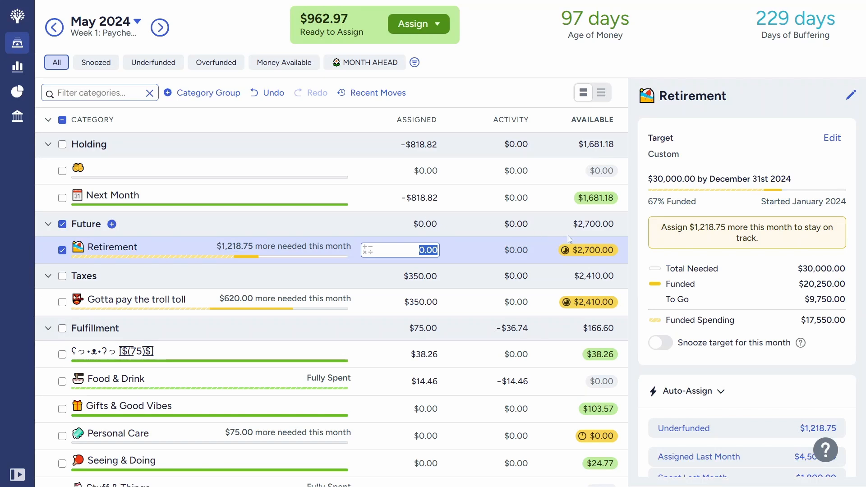
{"action": "left_click", "coordinate": [484, 309]}
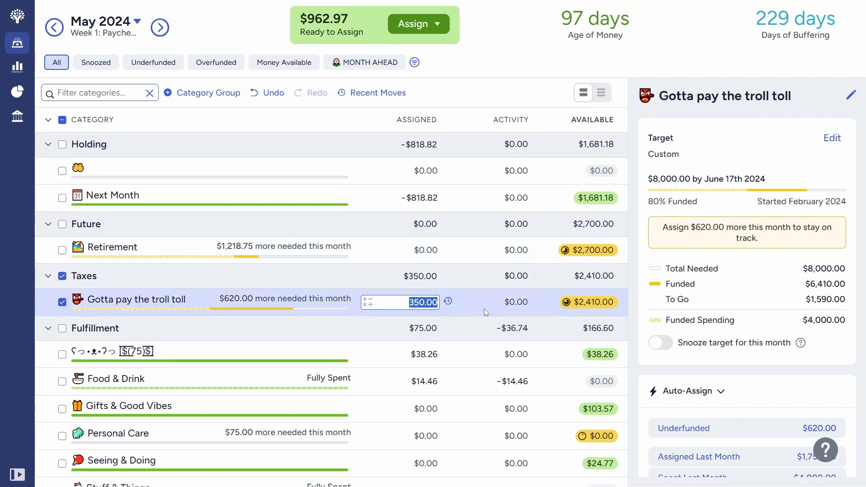
{"action": "left_click", "coordinate": [195, 247]}
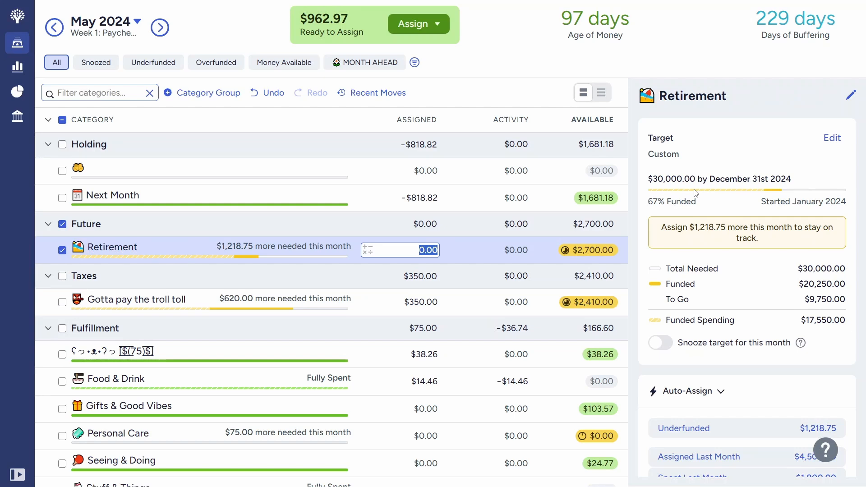
{"action": "left_click", "coordinate": [65, 255]}
Step: Inspect the bear-face $75 category in Fulfillment and recheck the Retirement target against the other groups
{"action": "scroll", "coordinate": [254, 312], "scroll_direction": "down", "scroll_amount": 2}
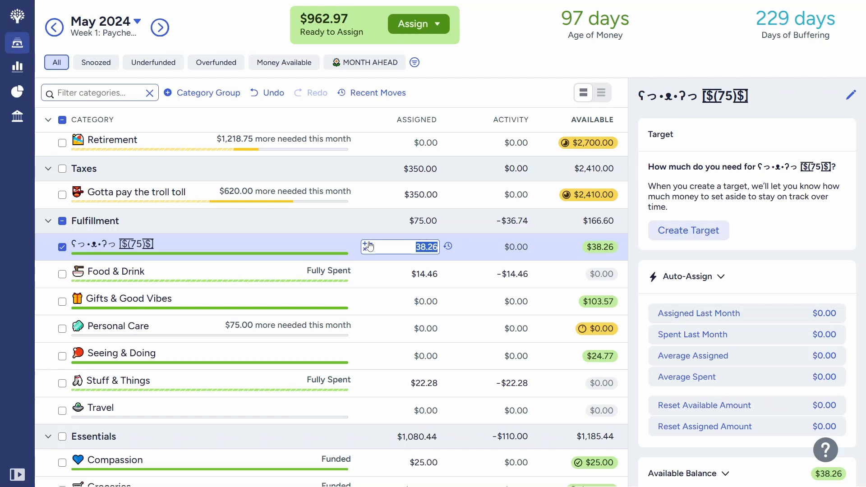
{"action": "left_click", "coordinate": [635, 311]}
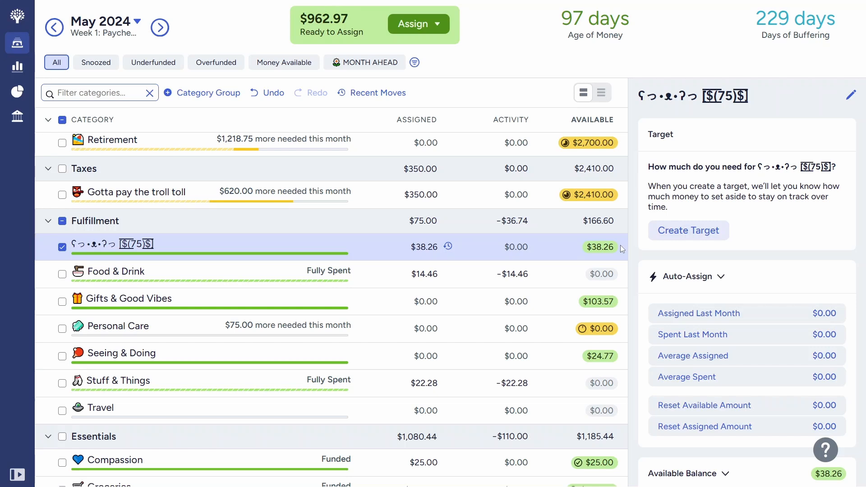
{"action": "left_click", "coordinate": [336, 142]}
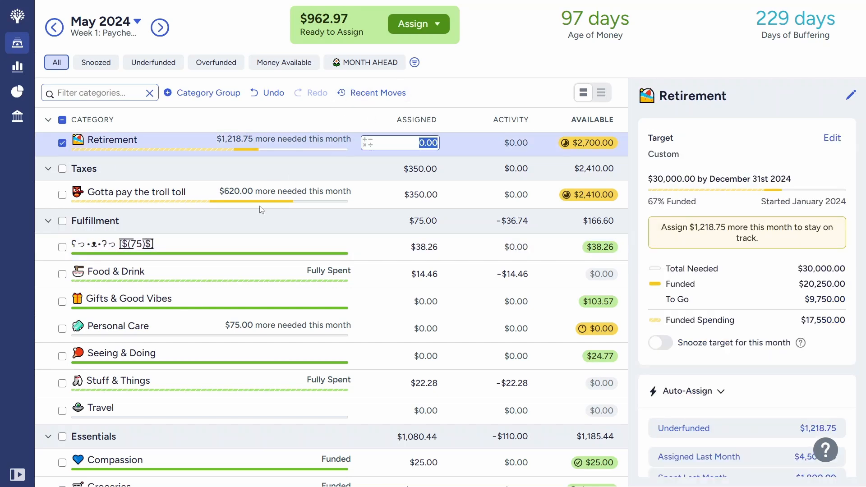
{"action": "scroll", "coordinate": [262, 209], "scroll_direction": "up", "scroll_amount": 1}
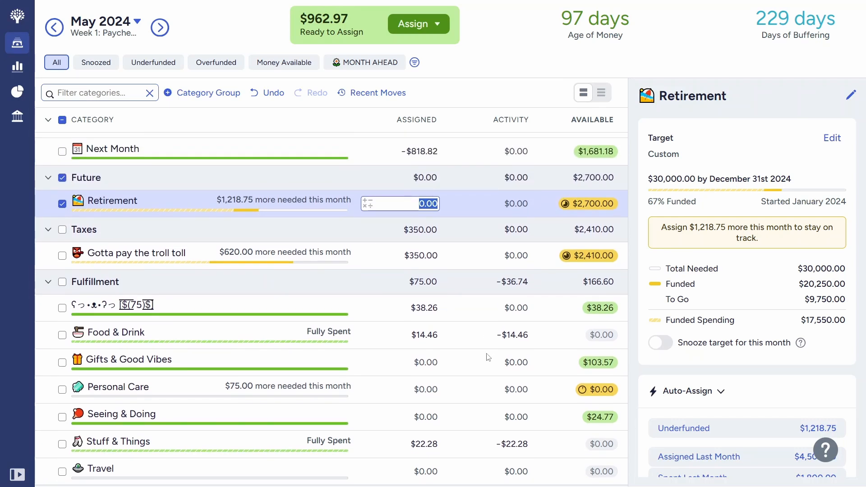
{"action": "scroll", "coordinate": [488, 357], "scroll_direction": "down", "scroll_amount": 1}
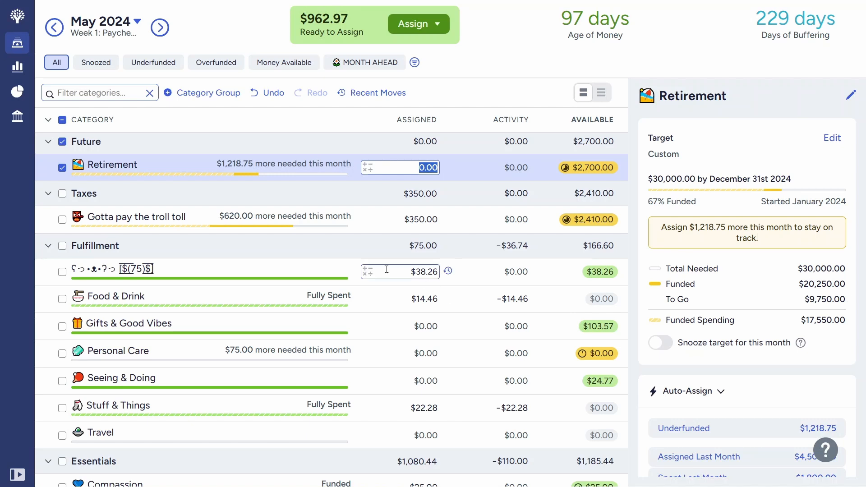
Step: Select the bear-face $75 category and review the assigned and available amounts across the Fulfillment and Essentials groups
{"action": "left_click", "coordinate": [347, 271]}
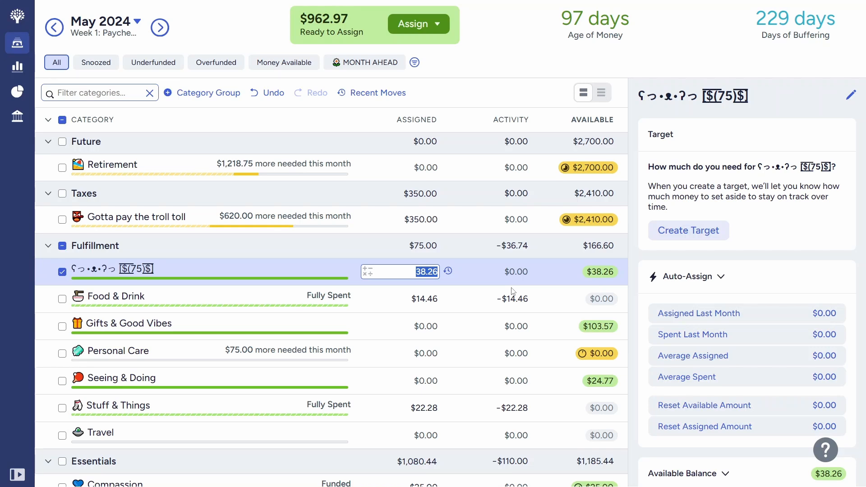
{"action": "scroll", "coordinate": [513, 291], "scroll_direction": "down", "scroll_amount": 1}
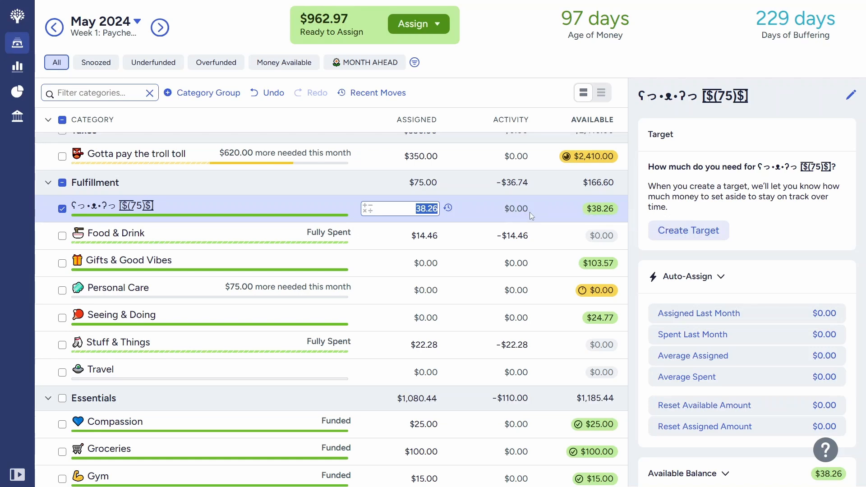
{"action": "scroll", "coordinate": [529, 212], "scroll_direction": "up", "scroll_amount": 1}
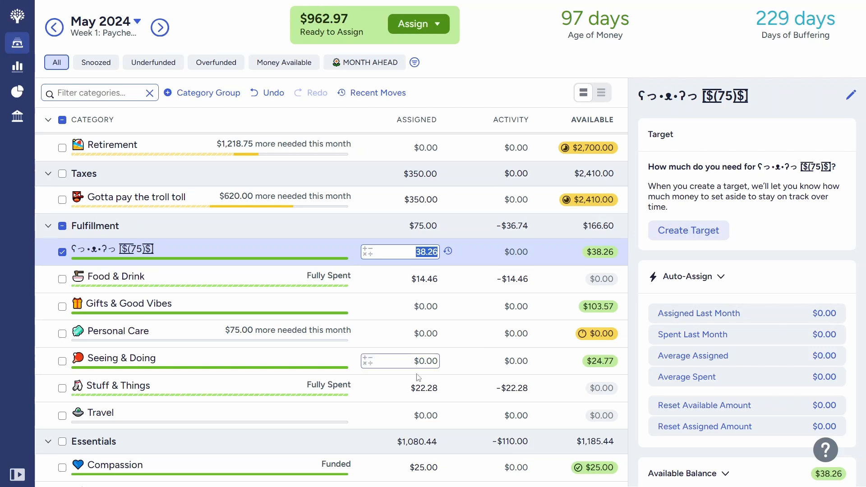
{"action": "scroll", "coordinate": [419, 377], "scroll_direction": "down", "scroll_amount": 5}
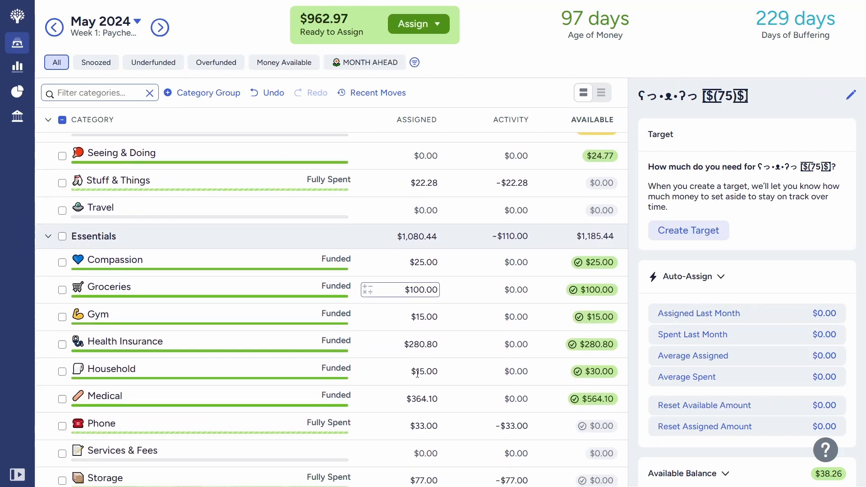
{"action": "scroll", "coordinate": [417, 373], "scroll_direction": "down", "scroll_amount": 2}
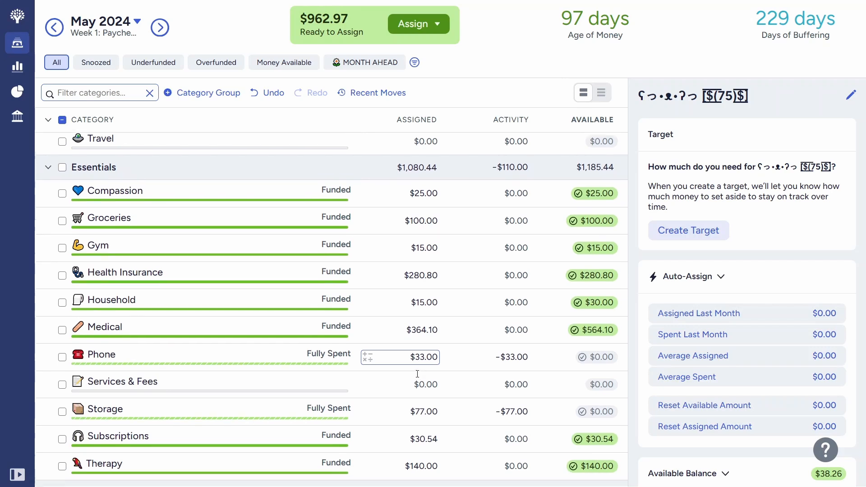
{"action": "scroll", "coordinate": [417, 373], "scroll_direction": "down", "scroll_amount": 1}
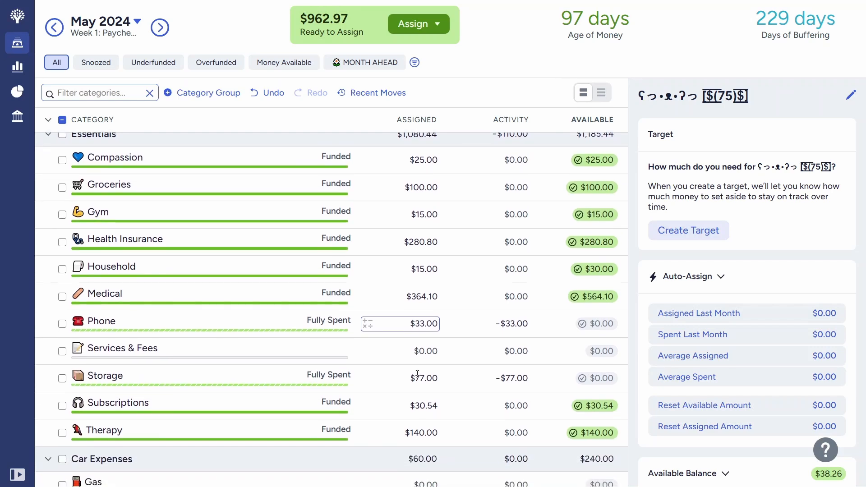
{"action": "scroll", "coordinate": [417, 373], "scroll_direction": "up", "scroll_amount": 1}
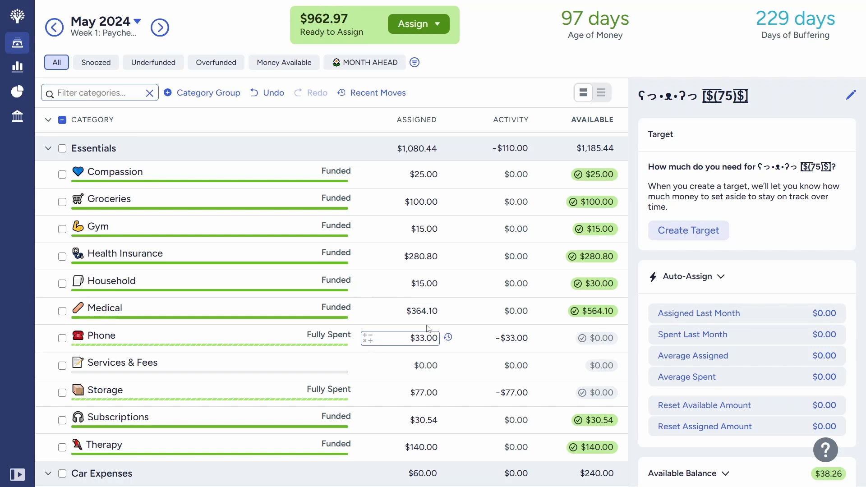
{"action": "scroll", "coordinate": [427, 328], "scroll_direction": "down", "scroll_amount": 1}
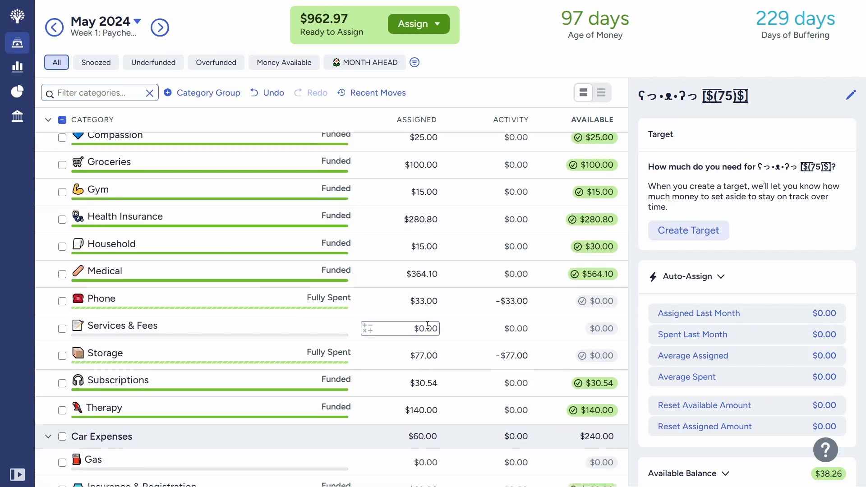
Step: Assign $62.97 to the Car Fund category in the Banana Stand group
{"action": "scroll", "coordinate": [427, 326], "scroll_direction": "down", "scroll_amount": 8}
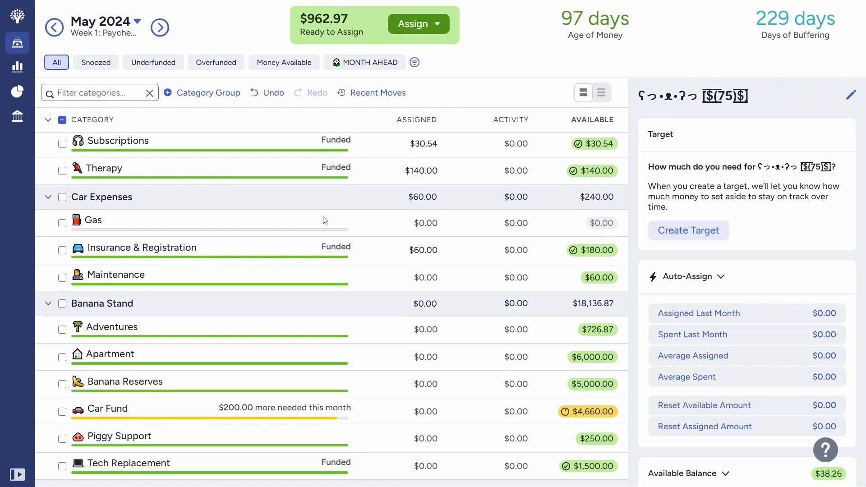
{"action": "scroll", "coordinate": [325, 220], "scroll_direction": "down", "scroll_amount": 3}
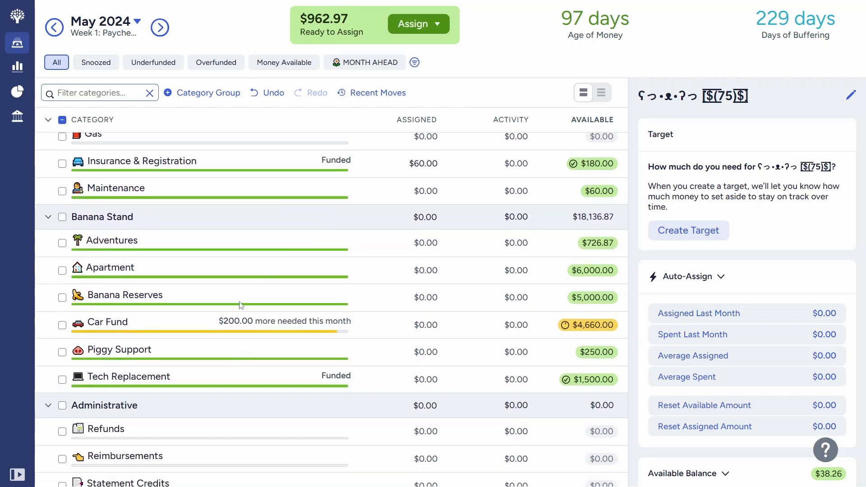
{"action": "left_click", "coordinate": [175, 324]}
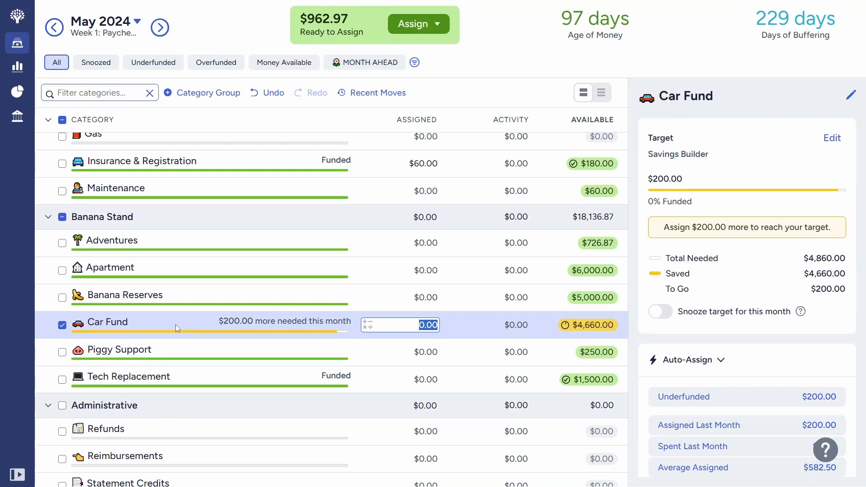
{"action": "type", "text": "63"}
{"action": "key", "text": "BackSpace"}
{"action": "type", "text": "2.97"}
{"action": "key", "text": "Return"}
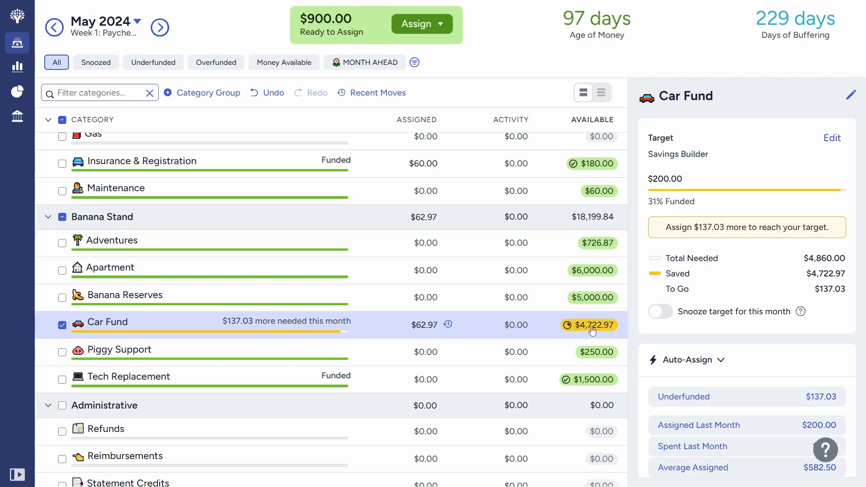
Step: Compare the details and available funds of Maintenance in Car Expenses with those of the Car Fund, and clear the category selection
{"action": "mouse_move", "coordinate": [615, 334]}
{"action": "left_click", "coordinate": [325, 192]}
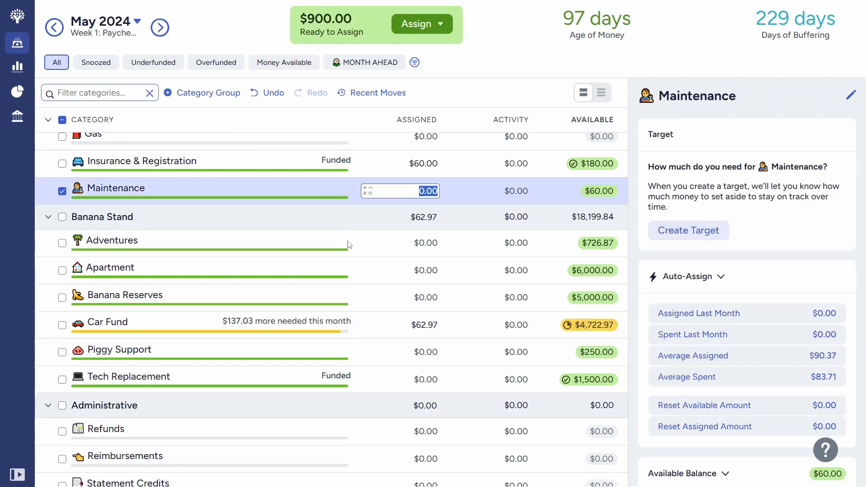
{"action": "scroll", "coordinate": [347, 240], "scroll_direction": "up", "scroll_amount": 2}
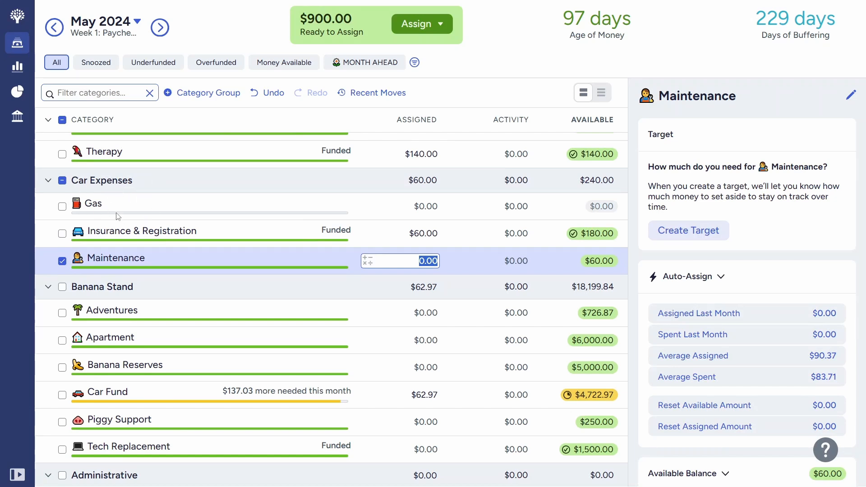
{"action": "scroll", "coordinate": [116, 216], "scroll_direction": "down", "scroll_amount": 1}
{"action": "left_click", "coordinate": [176, 355]}
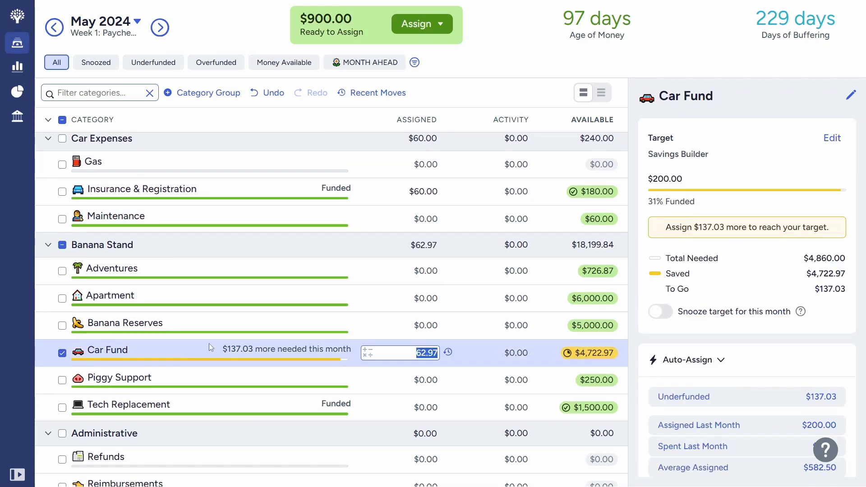
{"action": "scroll", "coordinate": [344, 298], "scroll_direction": "up", "scroll_amount": 1}
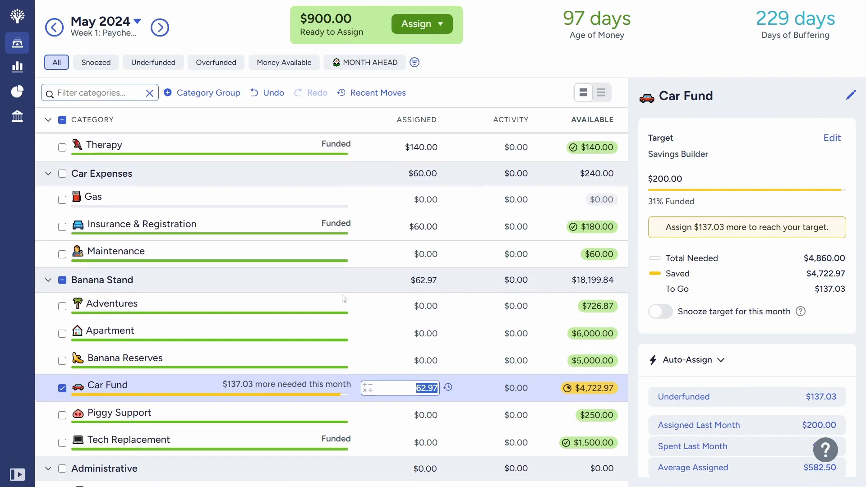
{"action": "left_click", "coordinate": [268, 254]}
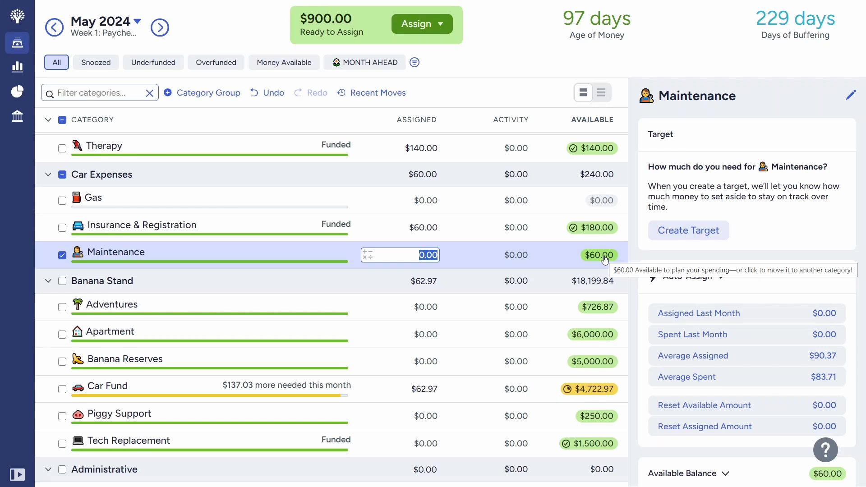
{"action": "scroll", "coordinate": [499, 296], "scroll_direction": "down", "scroll_amount": 1}
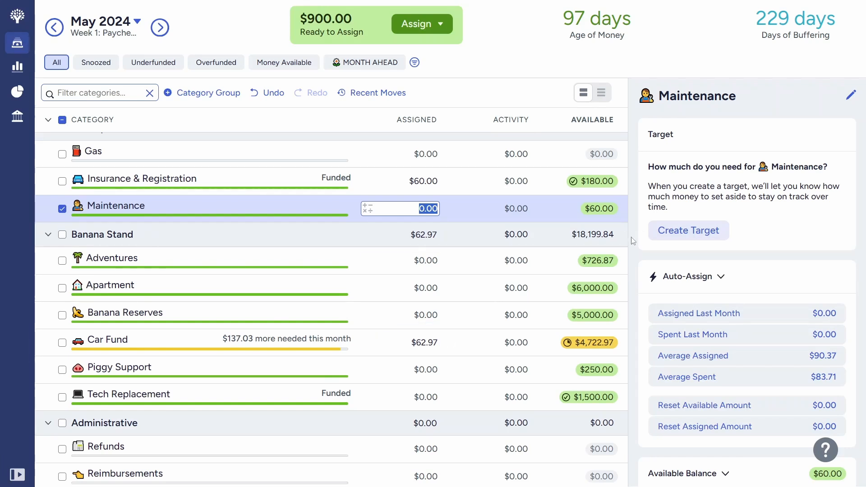
{"action": "scroll", "coordinate": [359, 294], "scroll_direction": "up", "scroll_amount": 1}
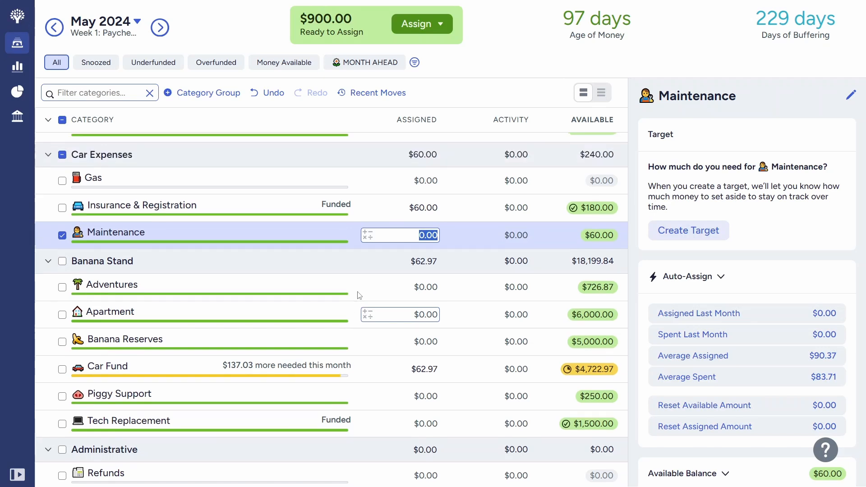
{"action": "left_click", "coordinate": [289, 367]}
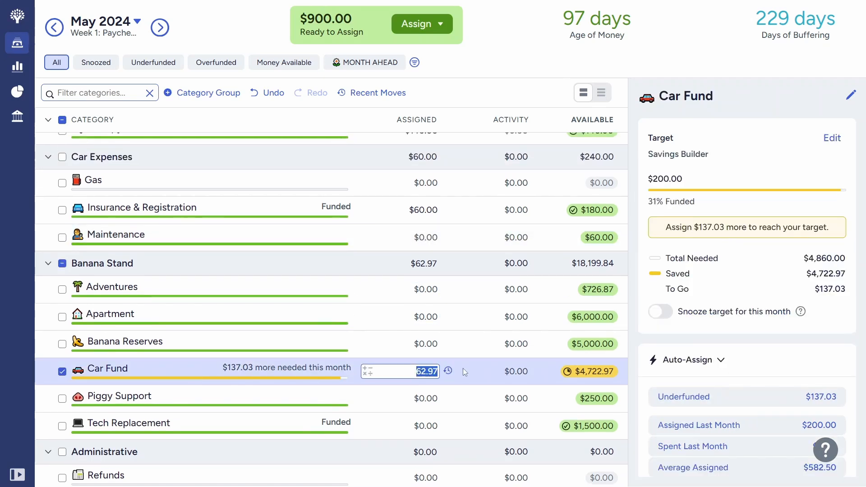
{"action": "left_click", "coordinate": [62, 371]}
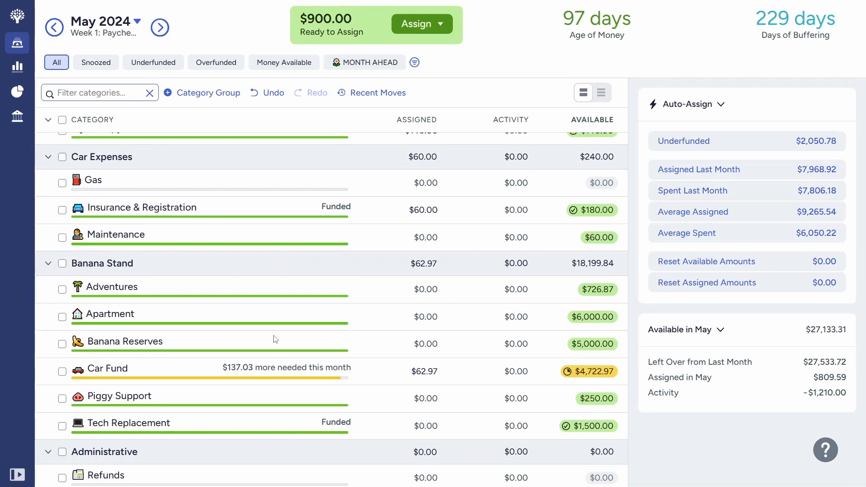
Step: Assign $900 to the Retirement category in the Future group
{"action": "scroll", "coordinate": [276, 340], "scroll_direction": "up", "scroll_amount": 7}
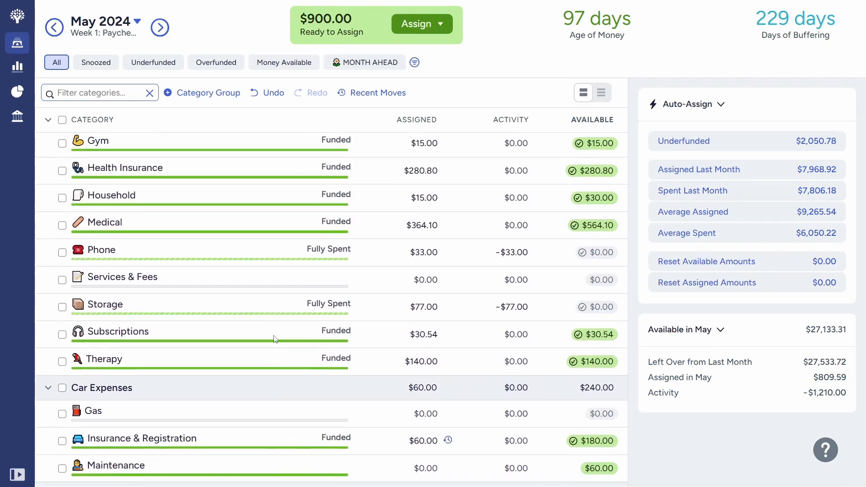
{"action": "scroll", "coordinate": [275, 339], "scroll_direction": "up", "scroll_amount": 8}
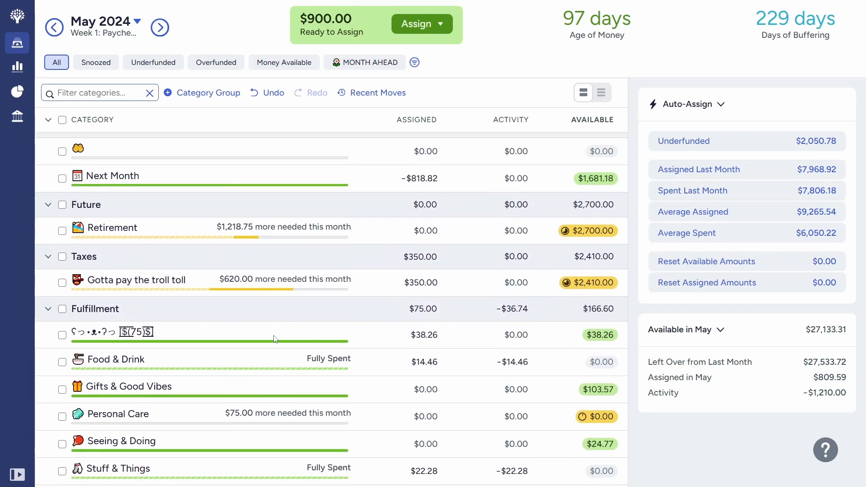
{"action": "left_click", "coordinate": [184, 227]}
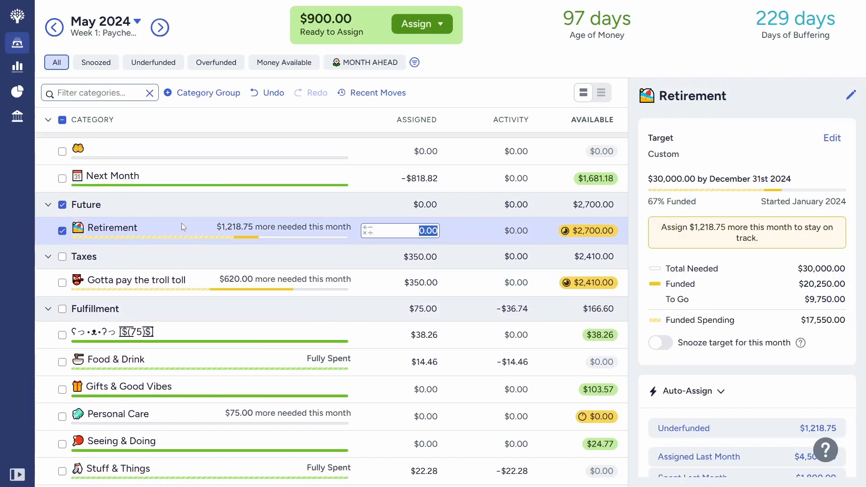
{"action": "type", "text": "900"}
{"action": "key", "text": "Return"}
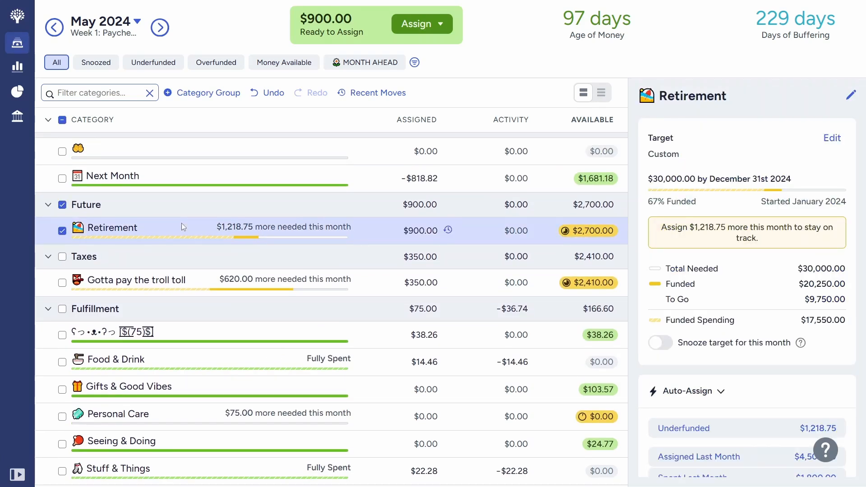